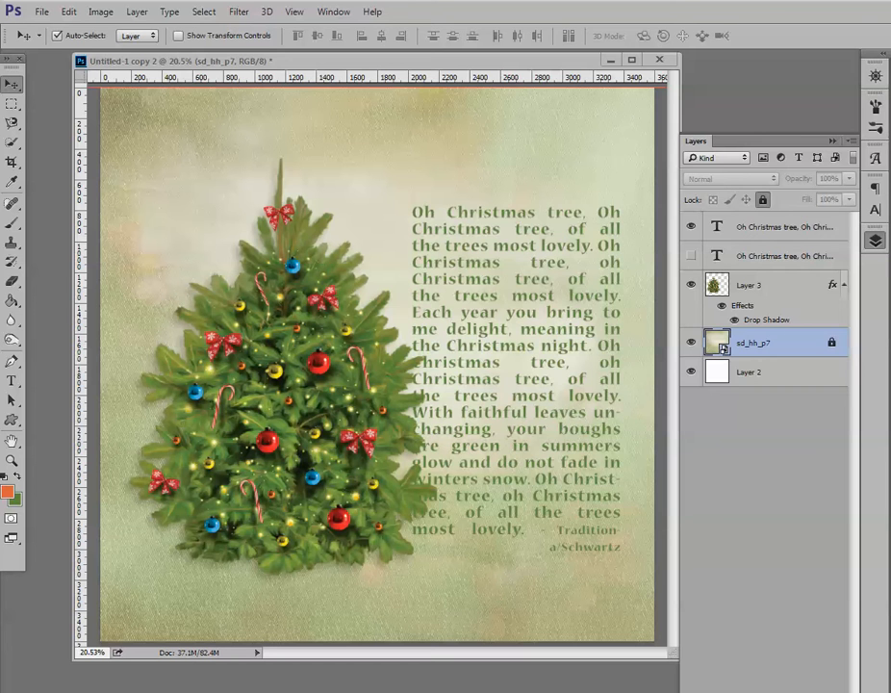
Hide both existing text layers so only the tree and background remain visible.
left_click(690, 227)
left_click(692, 256)
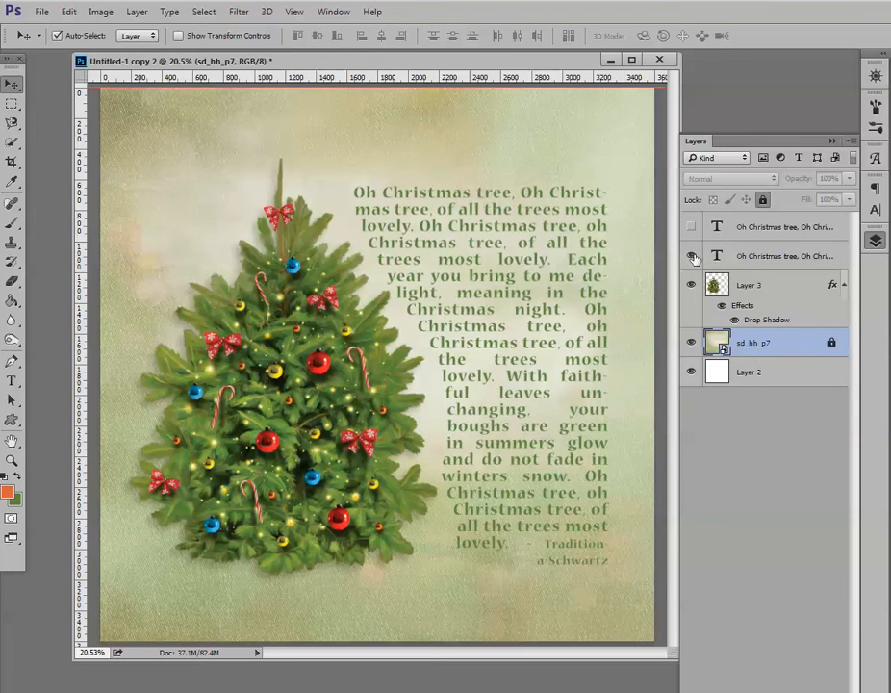
left_click(691, 257)
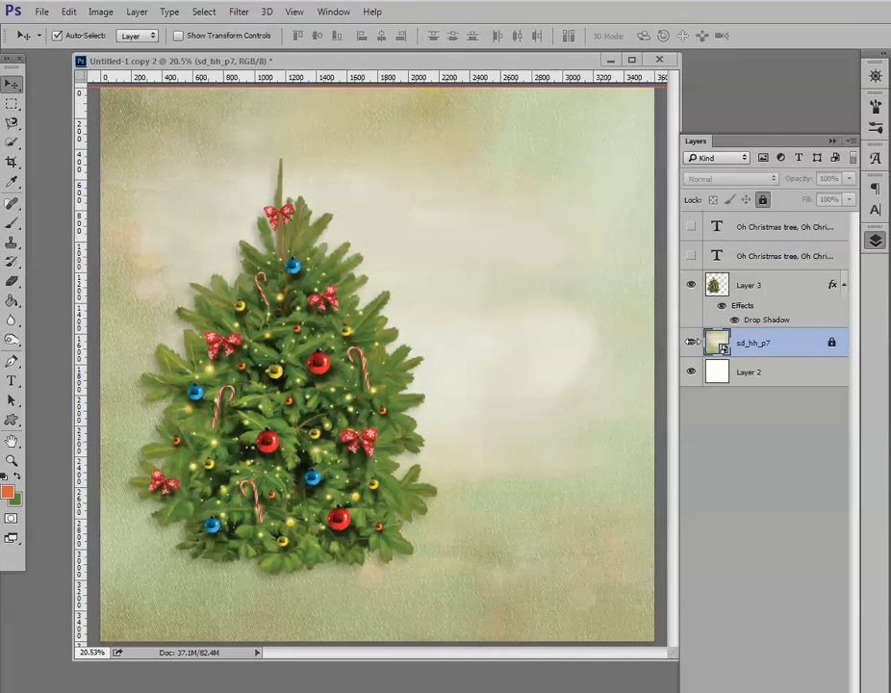
With the tree layer selected, use the Pen tool in Path mode to trace a curved path along the tree's right edge.
left_click(760, 287)
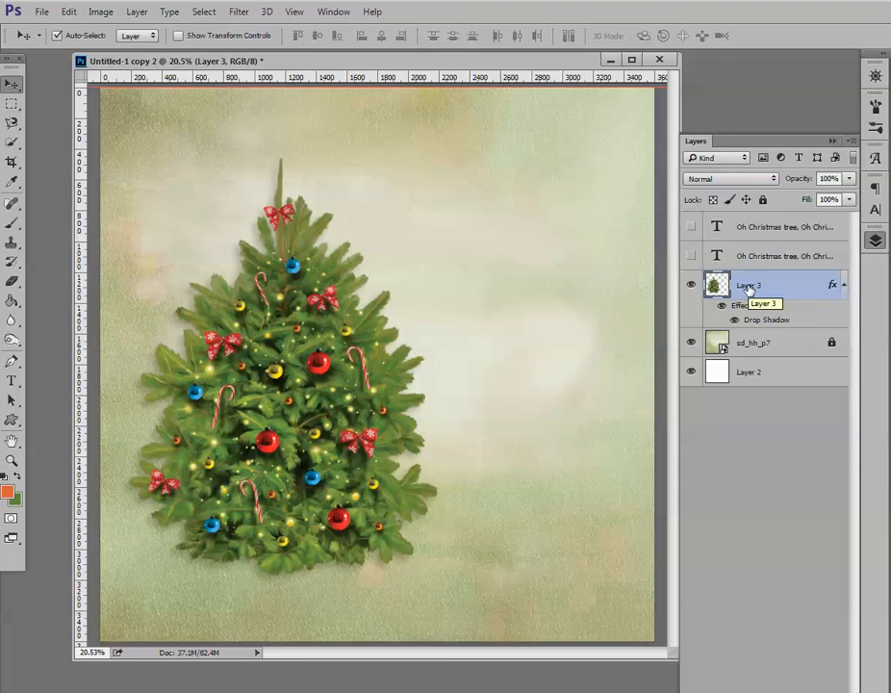
left_click(11, 363)
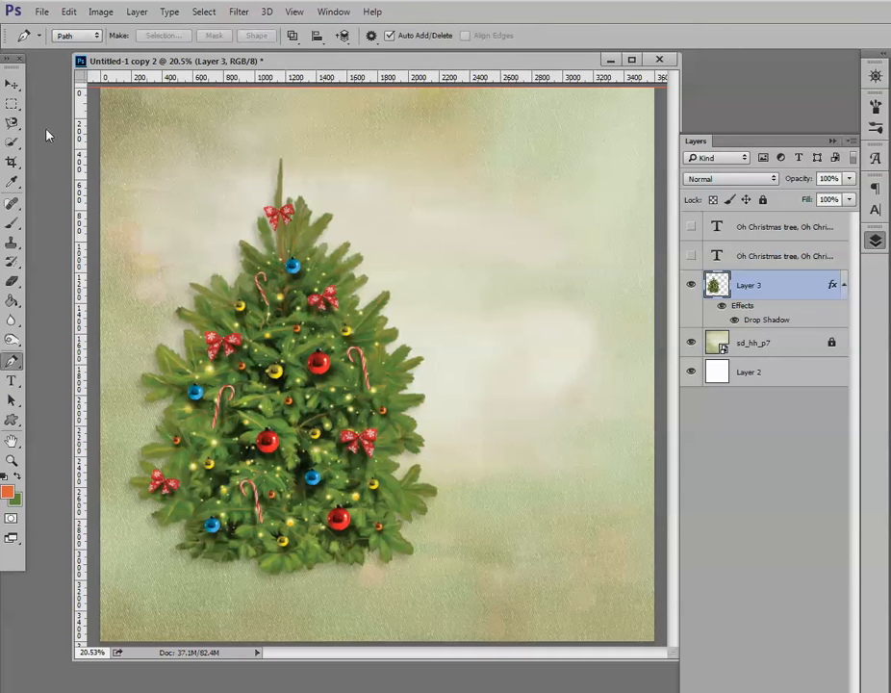
left_click(95, 36)
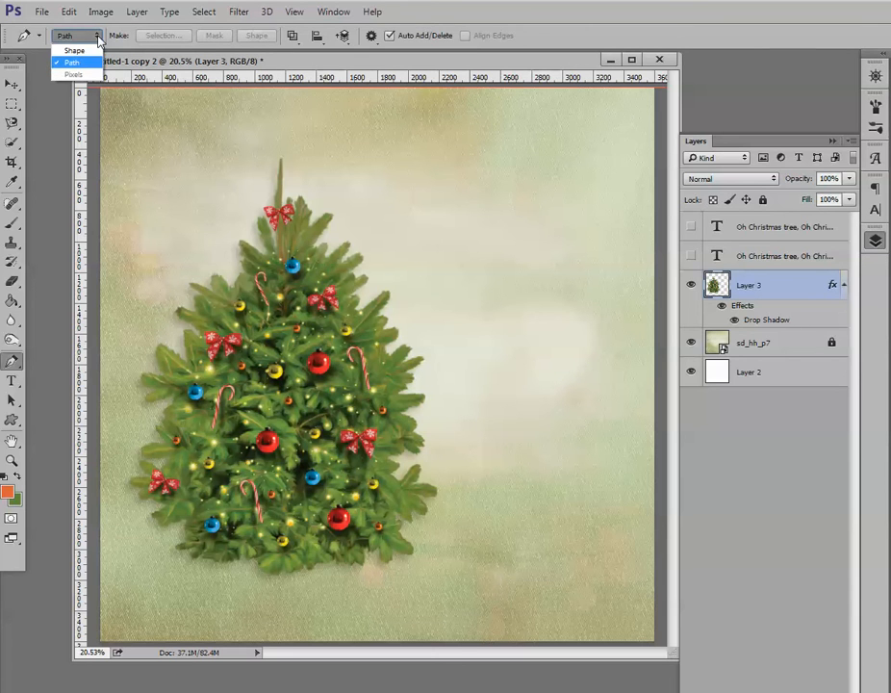
left_click(70, 62)
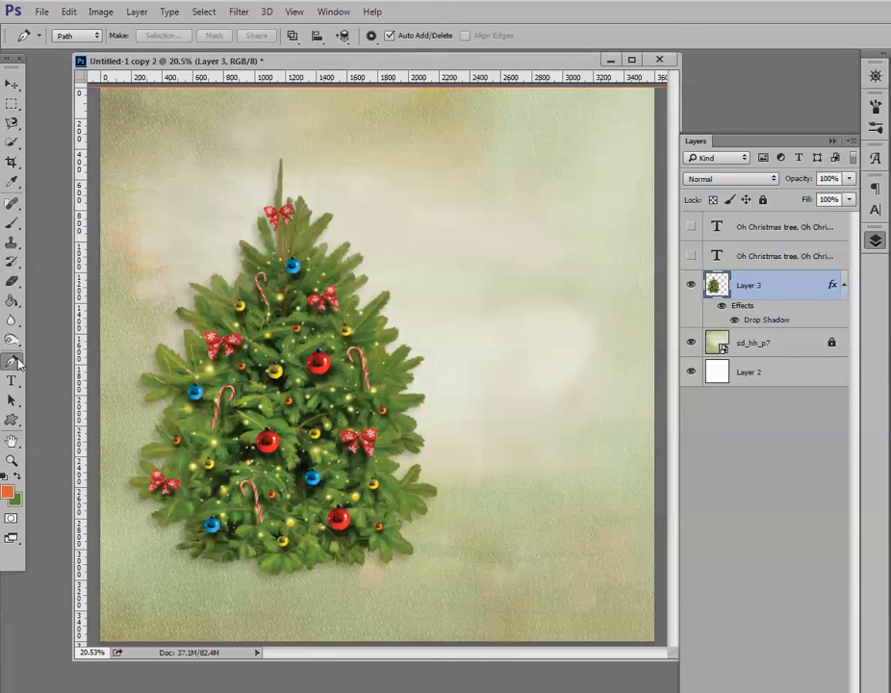
left_click(317, 160)
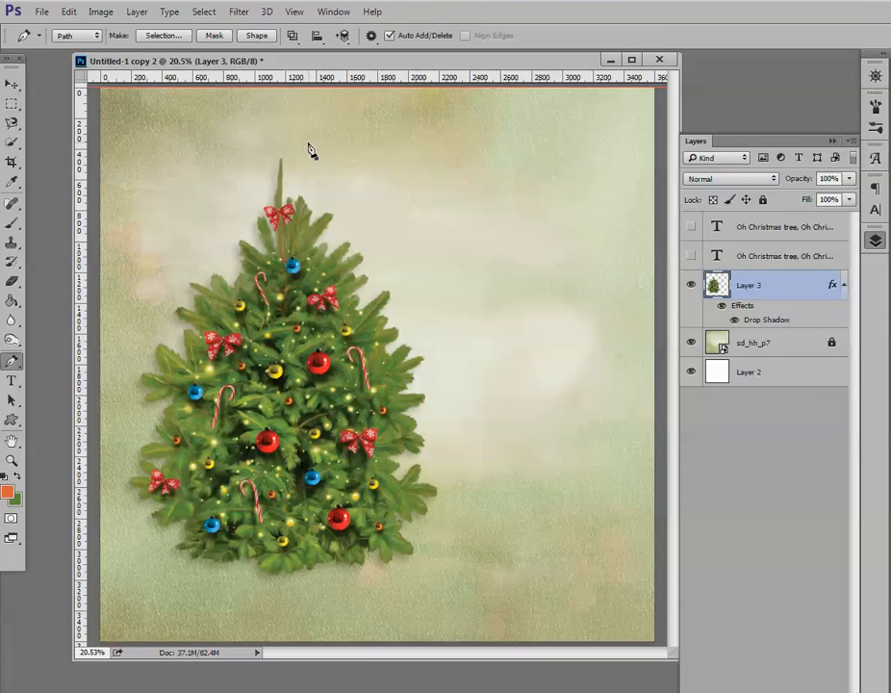
left_click(348, 198)
left_click_drag(349, 197, 348, 208)
mouse_move(349, 212)
left_mouse_down()
mouse_move(363, 210)
mouse_move(343, 211)
mouse_move(329, 231)
mouse_move(346, 203)
mouse_move(359, 210)
left_mouse_up()
left_click(383, 253)
left_click_drag(386, 250, 408, 299)
left_click_drag(428, 316, 439, 423)
left_click(439, 460)
left_click_drag(439, 467, 430, 549)
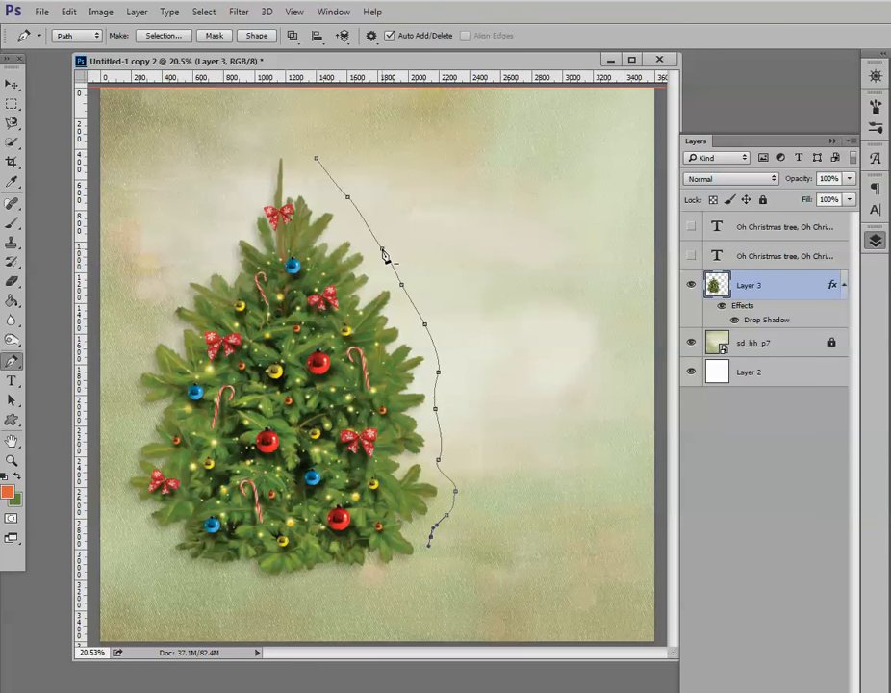
Delete one anchor point and adjust the remaining points to refine the curve along the tree.
right_click(383, 250)
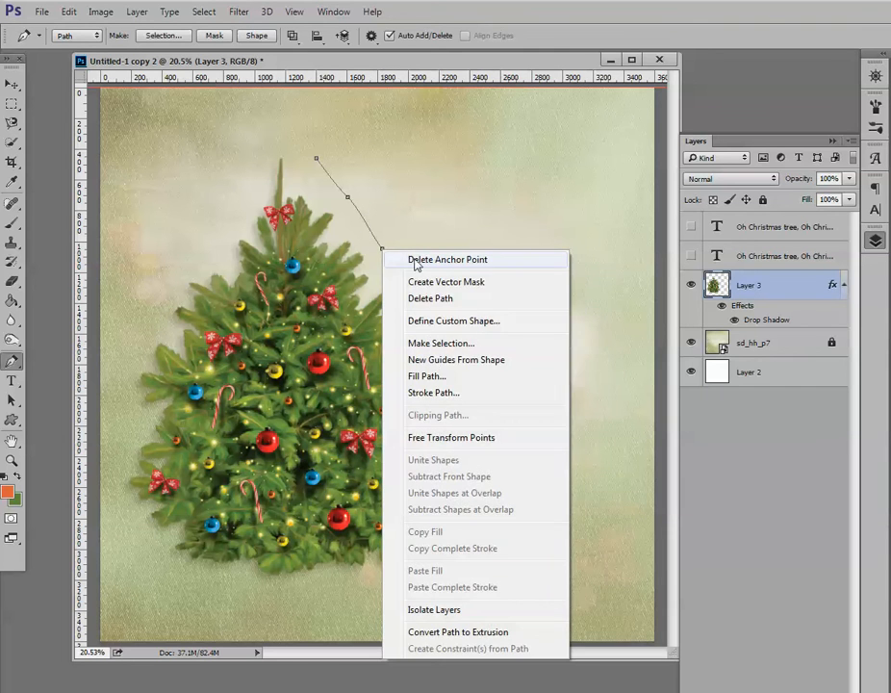
left_click(415, 262)
left_click(378, 243)
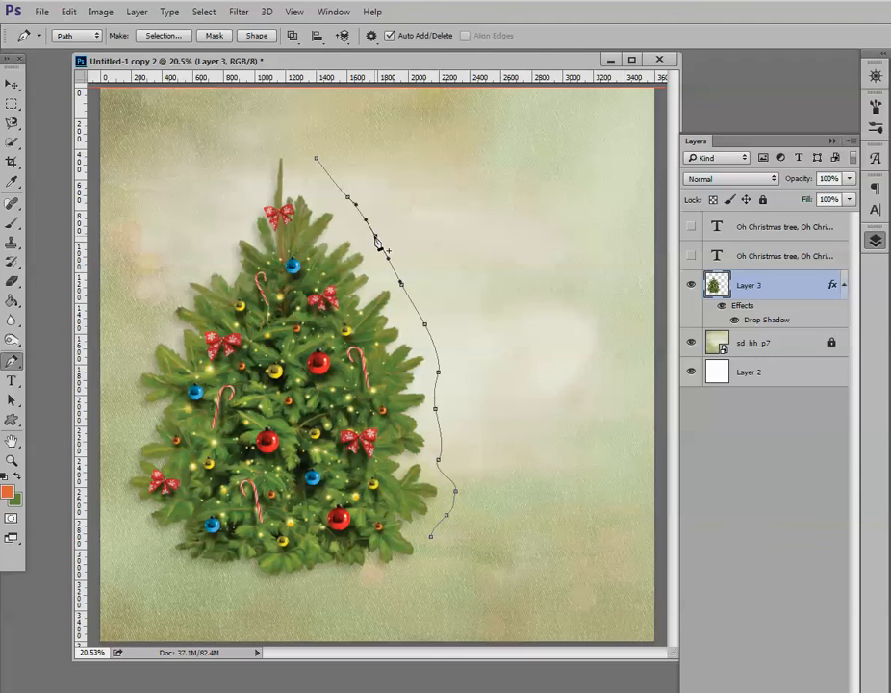
key("ctrl+z")
left_click_drag(373, 238, 374, 236)
left_click(375, 240)
left_click_drag(374, 237, 374, 251)
Close the path by adding corners at the lower right and upper right and returning to the start point.
left_click_drag(430, 550, 431, 556)
left_click(603, 551)
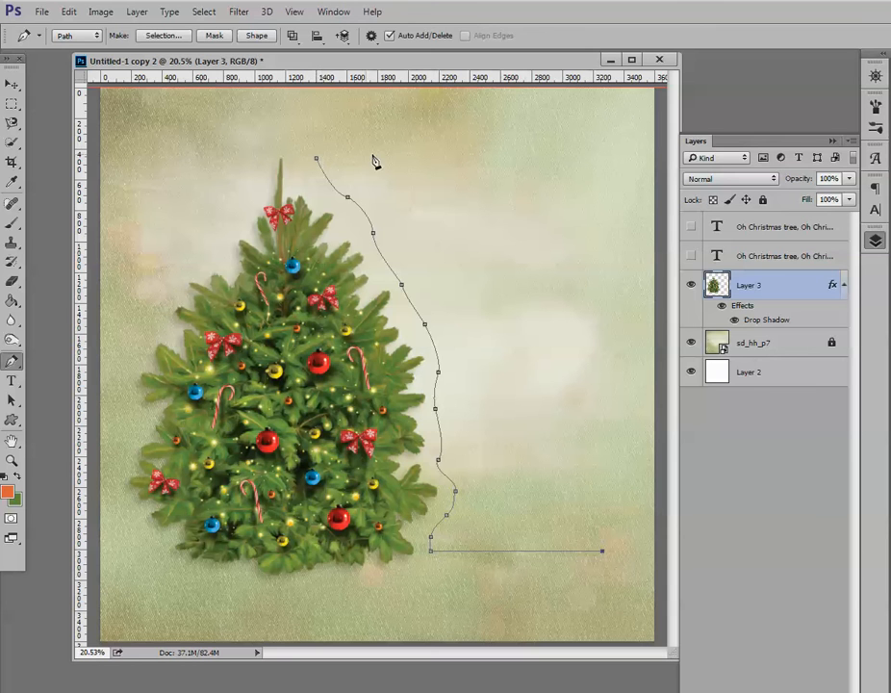
left_click(603, 160)
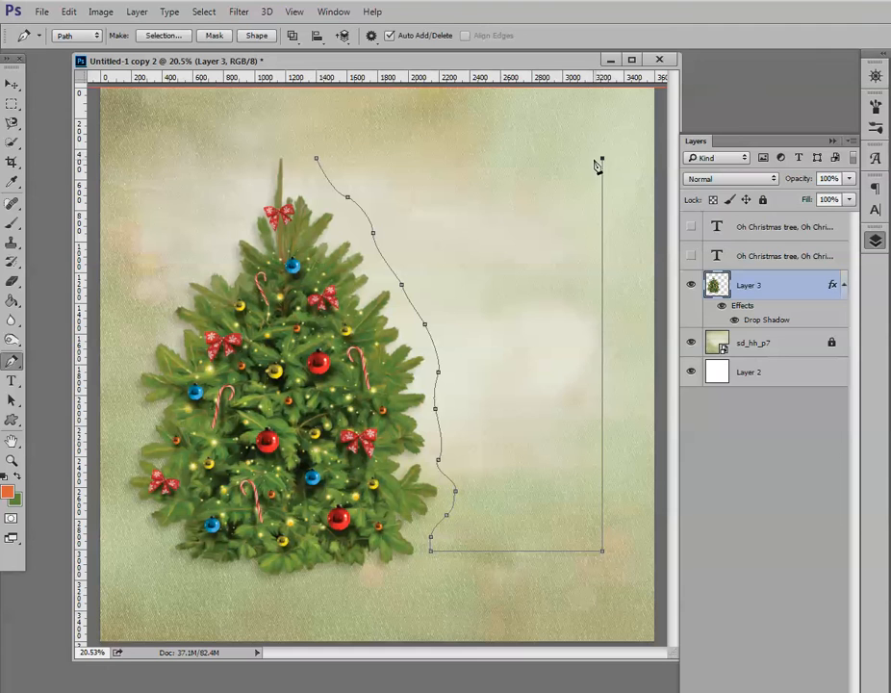
left_click(318, 160)
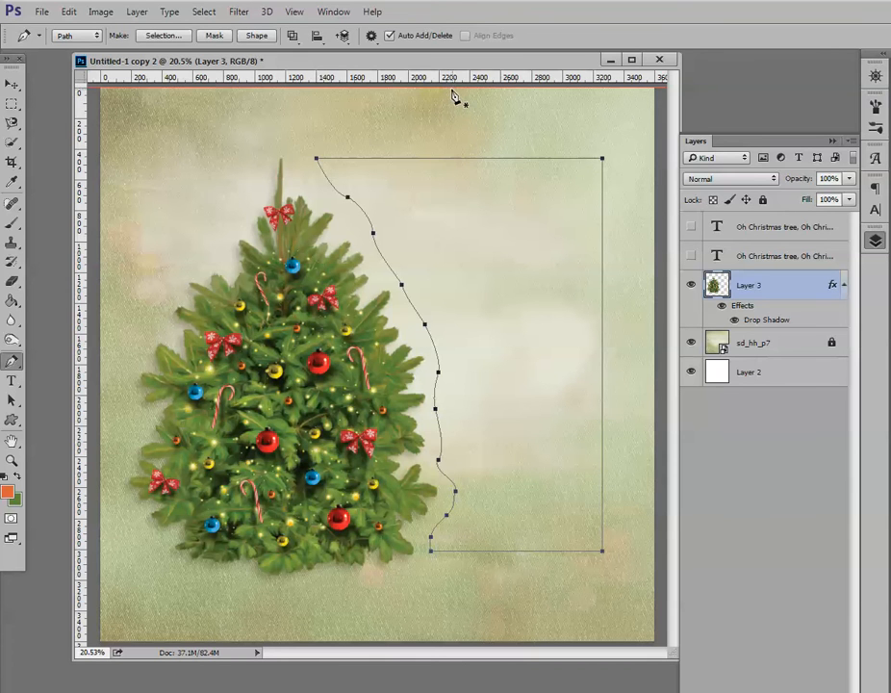
Align the path's upper-right corner with its starting point using a temporary horizontal guide, then remove the guide.
left_click(10, 87)
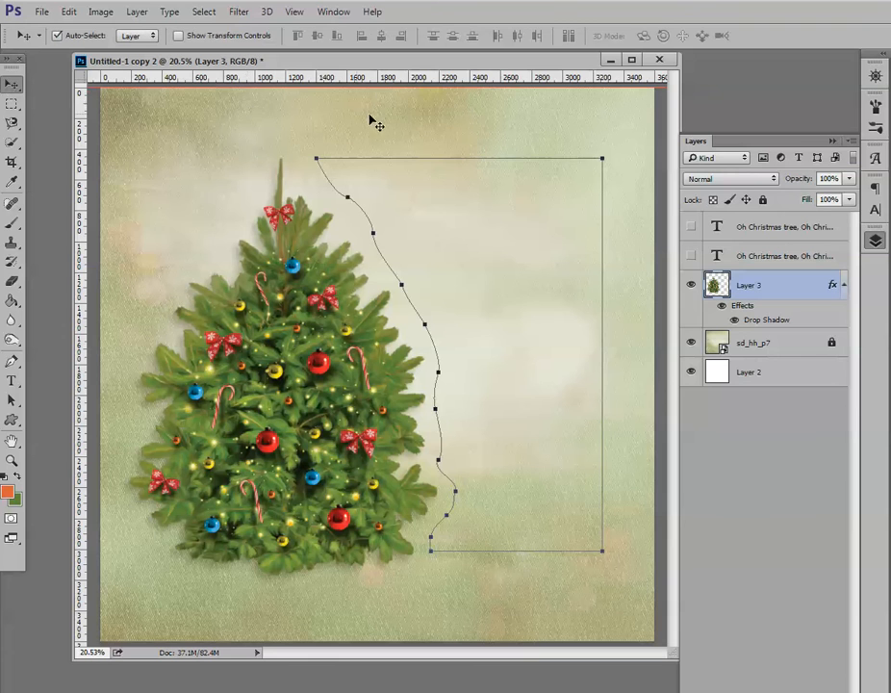
left_click_drag(430, 86, 448, 152)
left_click(444, 87)
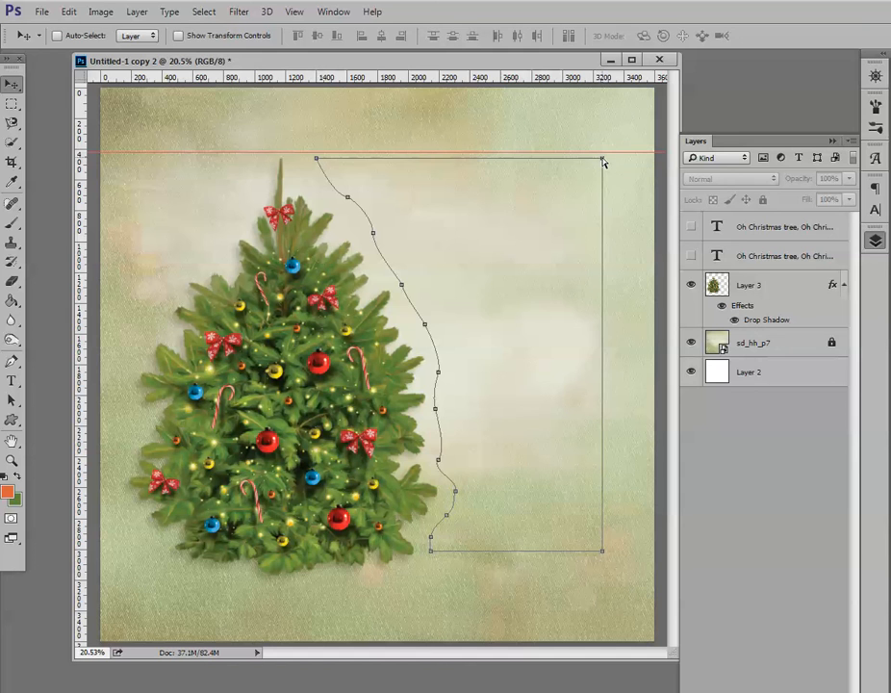
mouse_move(604, 162)
left_mouse_down()
mouse_move(591, 179)
mouse_move(599, 158)
left_mouse_up()
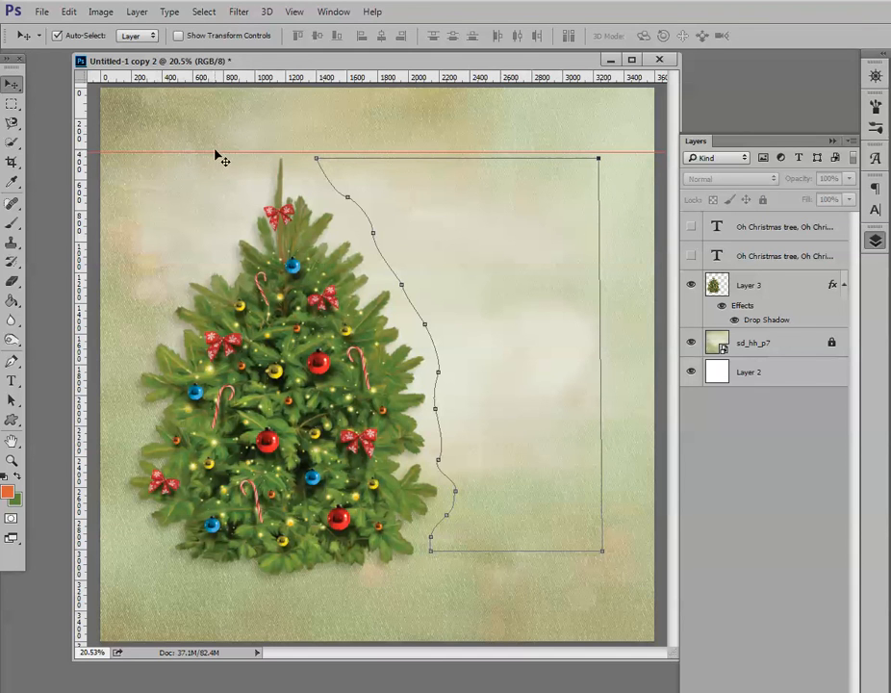
left_click_drag(220, 153, 235, 73)
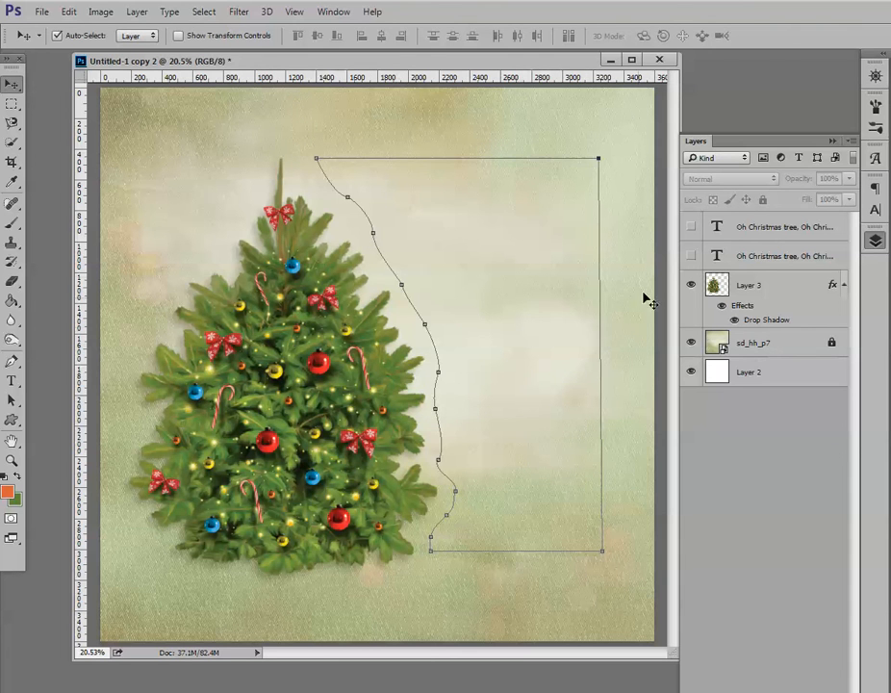
Open the Paragraph panel to check the justification settings for the text.
left_click(876, 189)
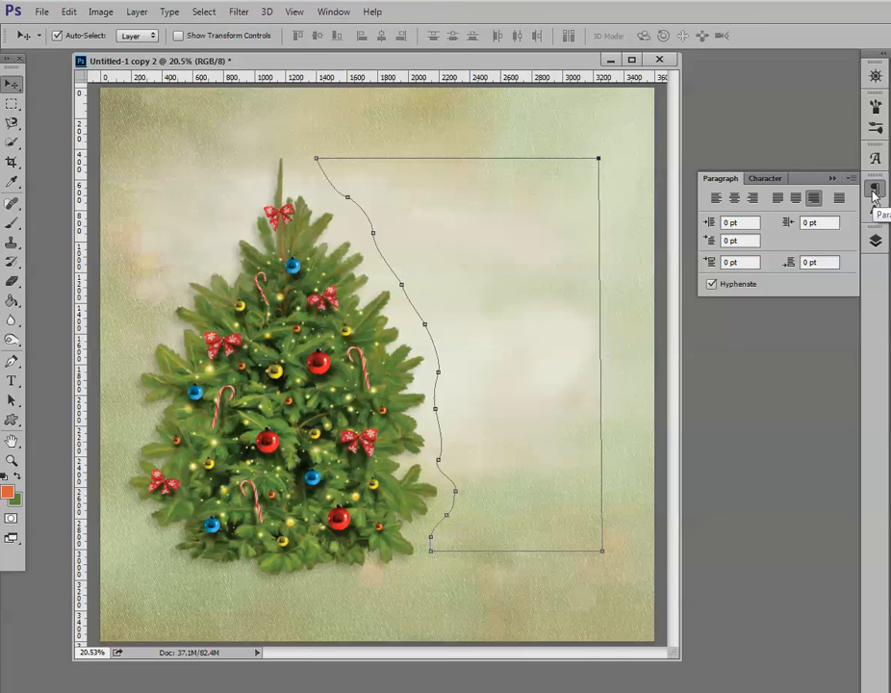
left_click(333, 12)
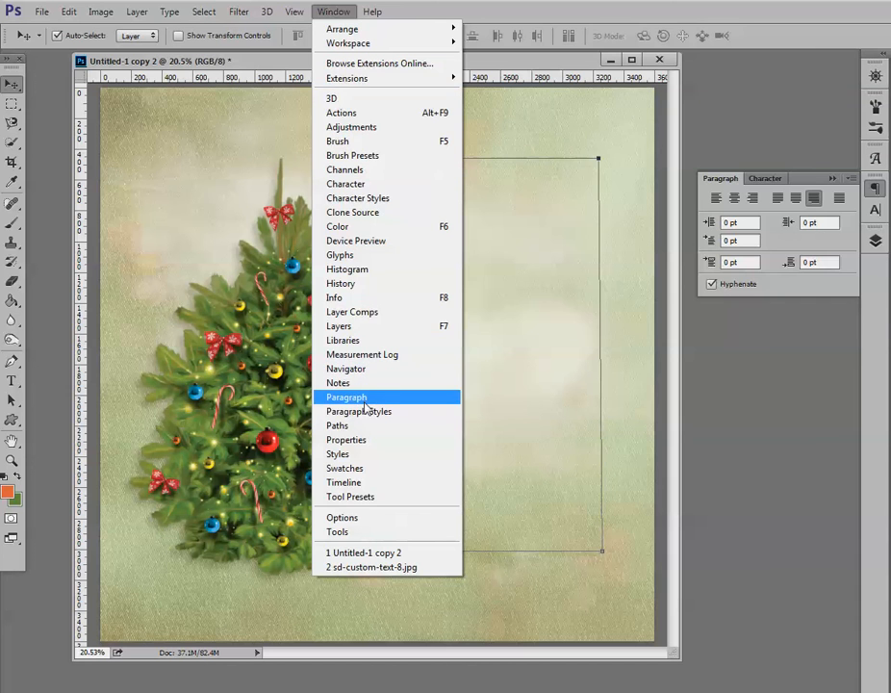
left_click(877, 190)
left_click(877, 190)
left_click(877, 191)
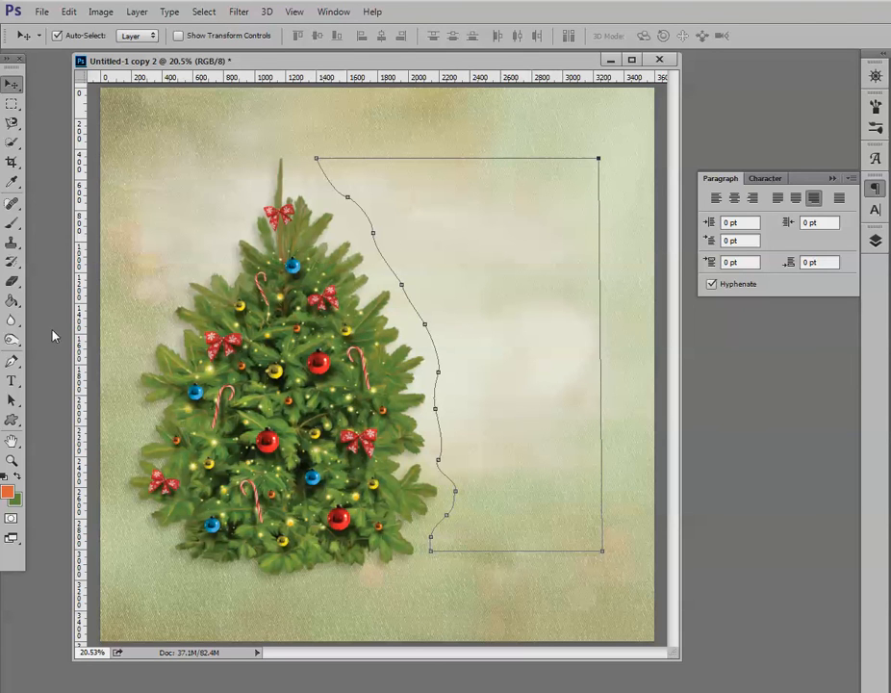
Create area type inside the closed path and enter 'Oh Christmas treee, Oh Christmas tree, Oh Christmas tree, Oh Christmas tree'.
left_click(15, 384)
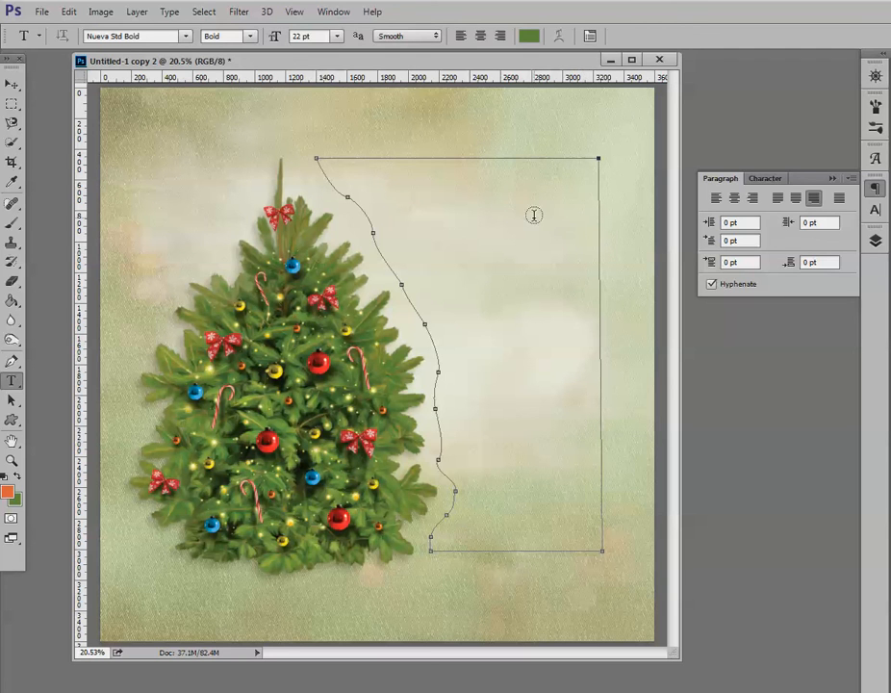
left_click(585, 179)
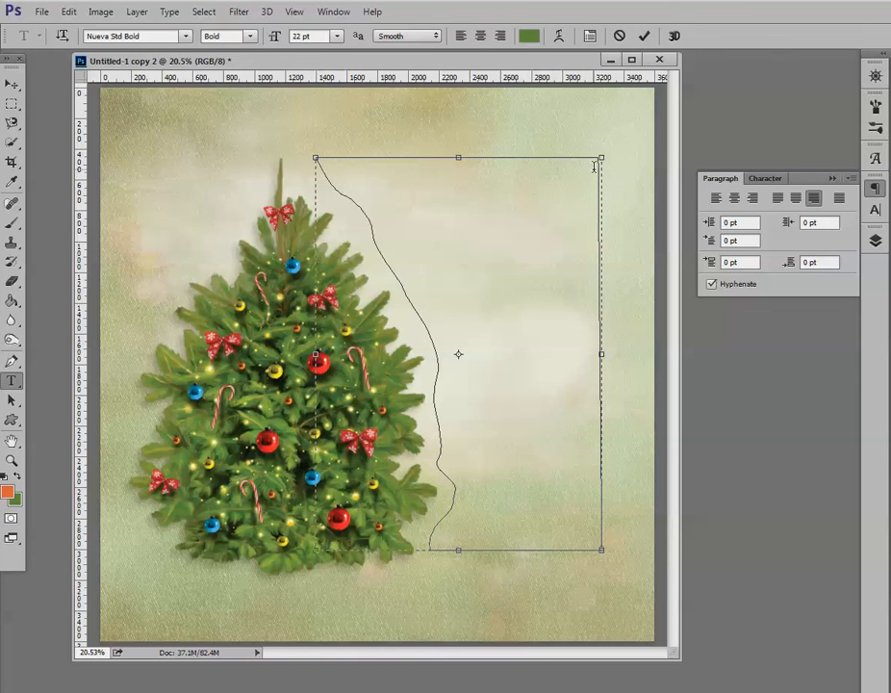
type("Christmas treee, Oh")
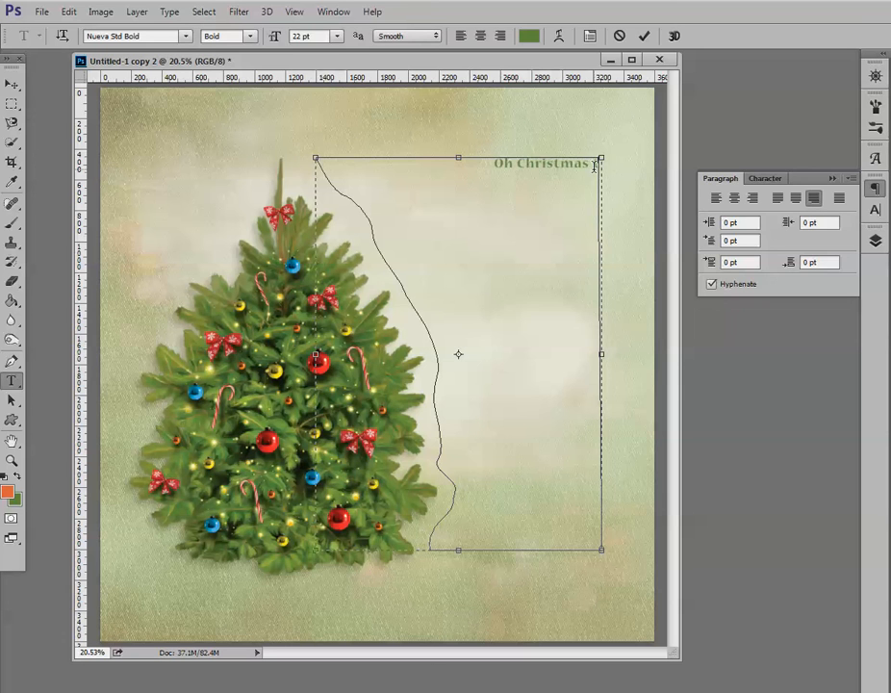
type(" Christmas tr")
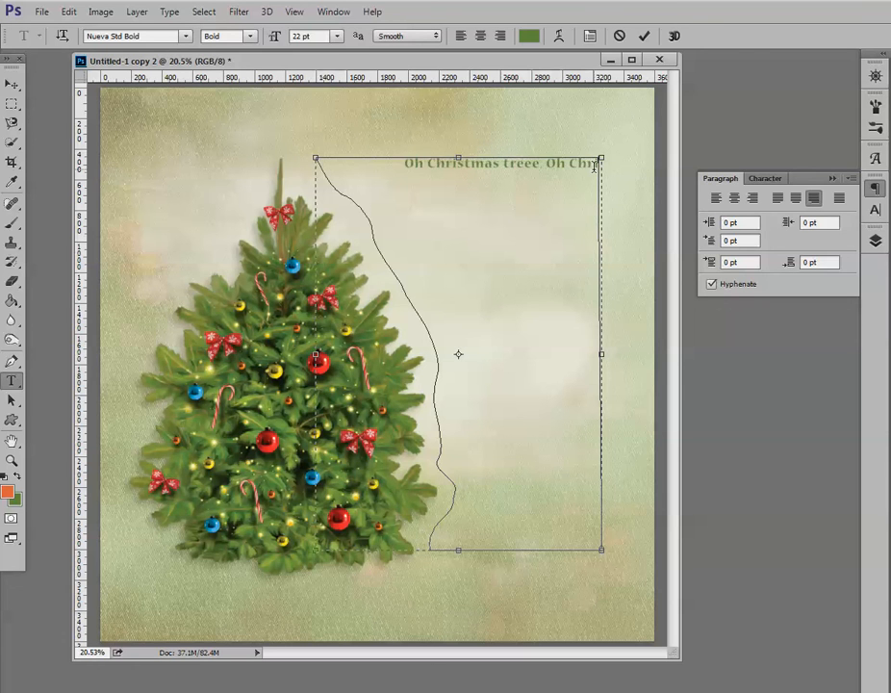
type("ee, Oh")
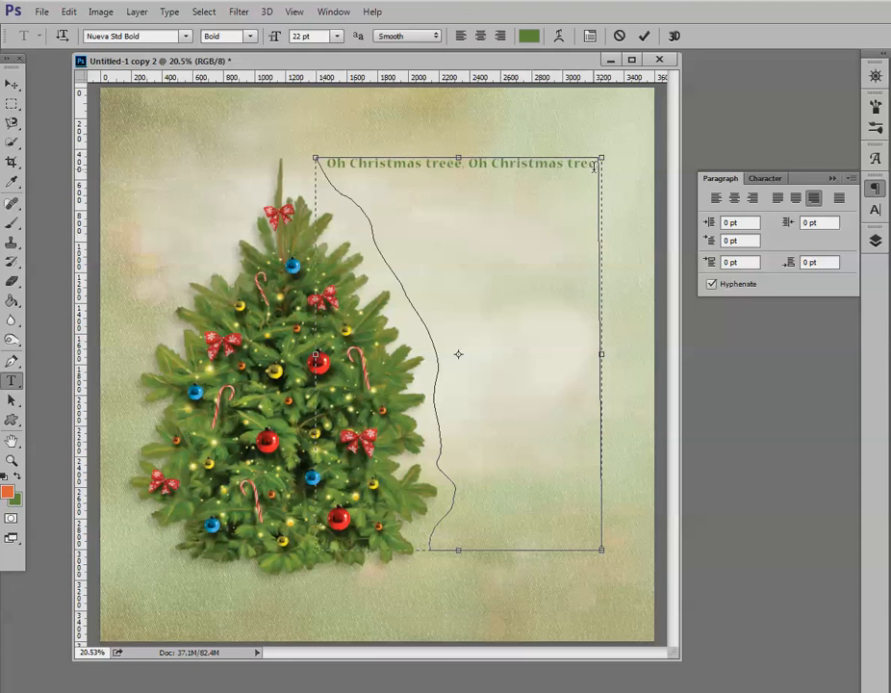
type(" Ch")
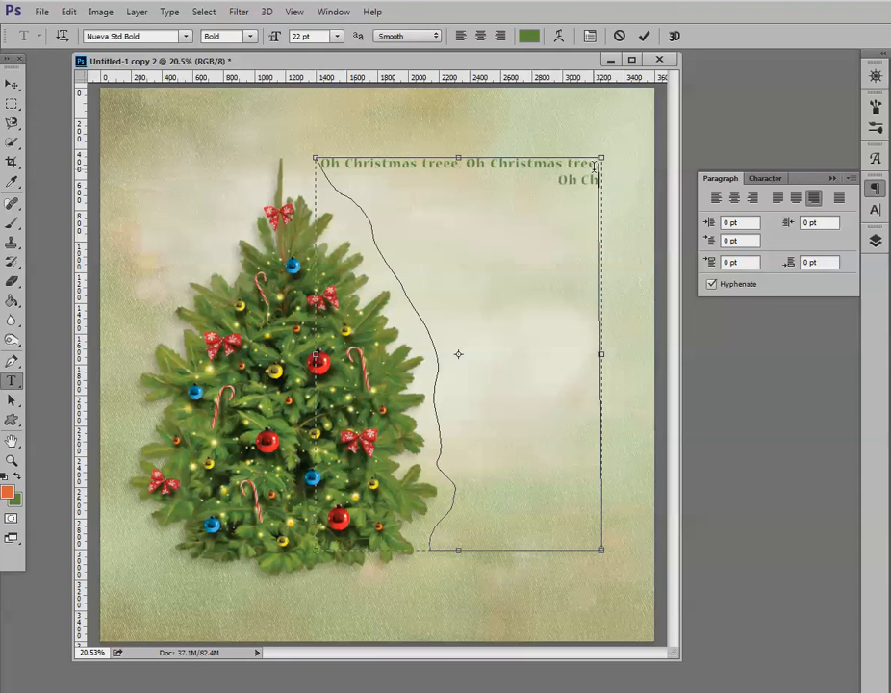
type("ristmas tree")
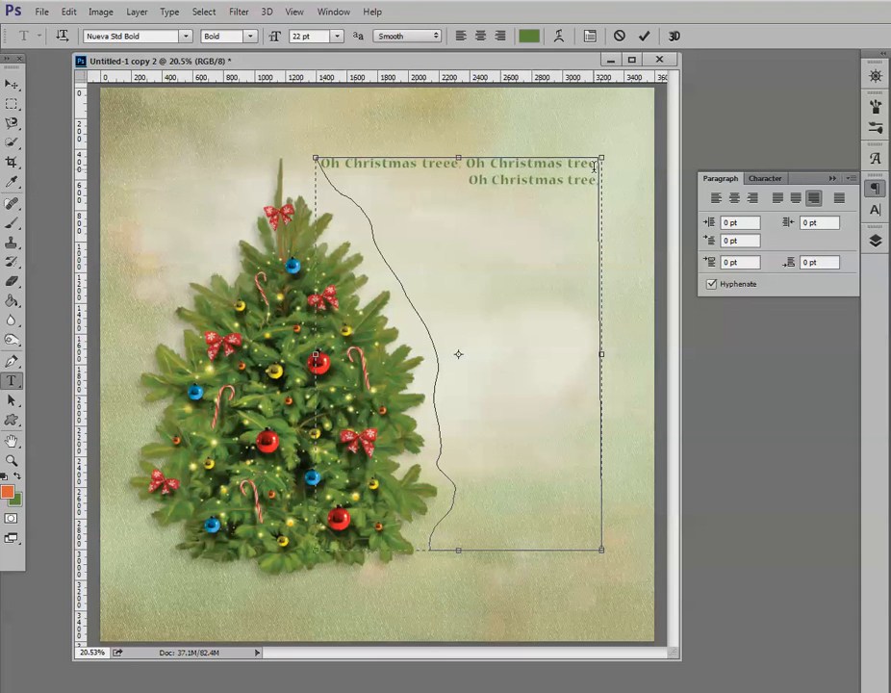
type(" , O")
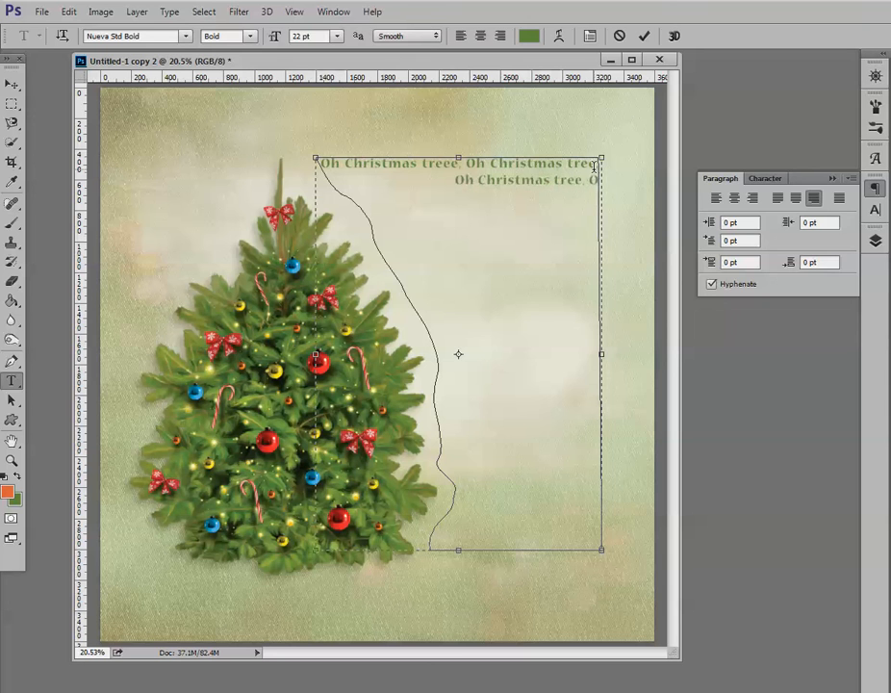
type("h Christmas tree")
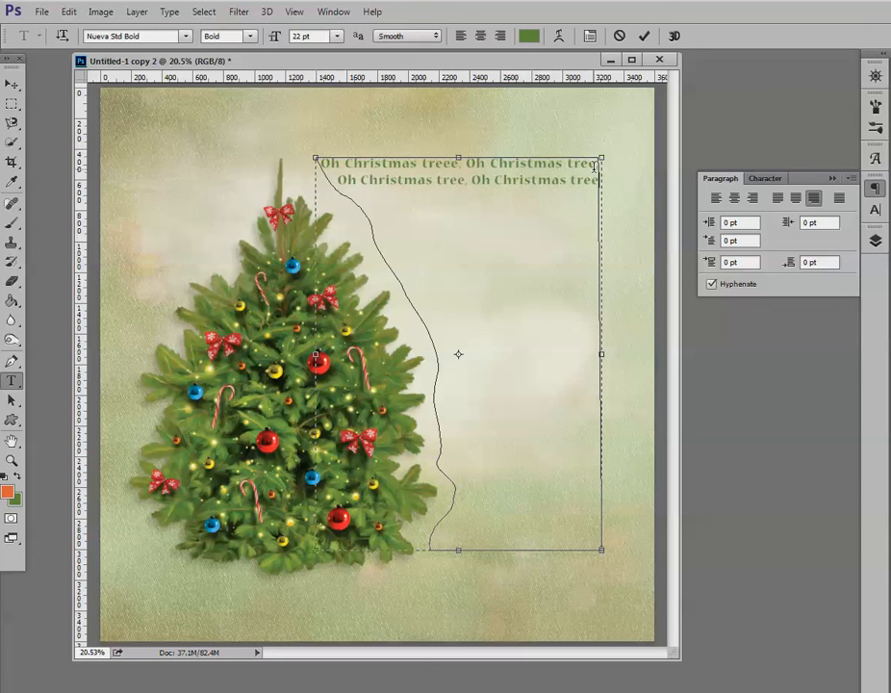
Hide the new text layer and show the finished text layer that fills the tree-shaped area.
left_click(876, 241)
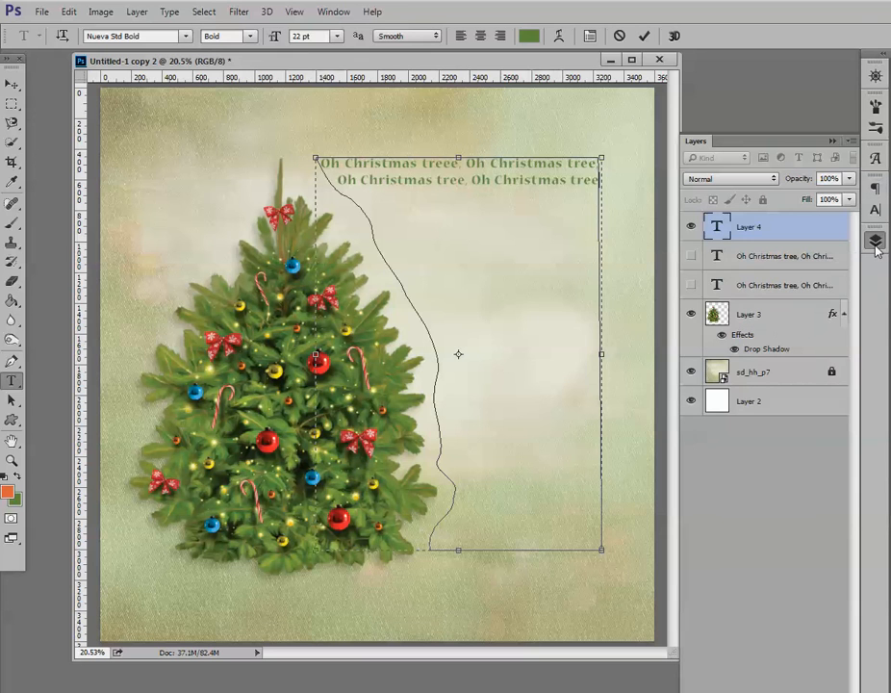
left_click(692, 227)
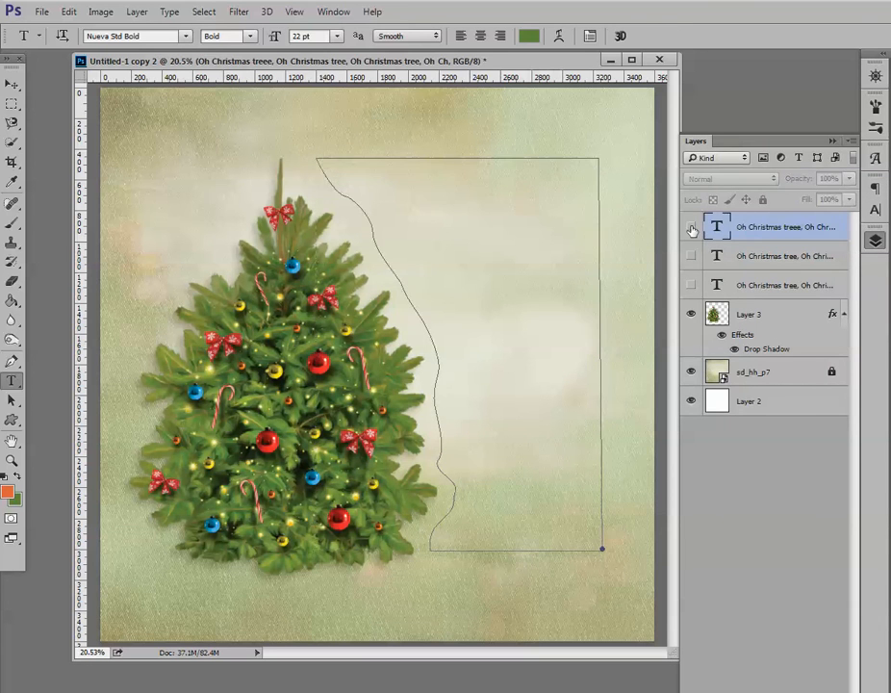
left_click(691, 284)
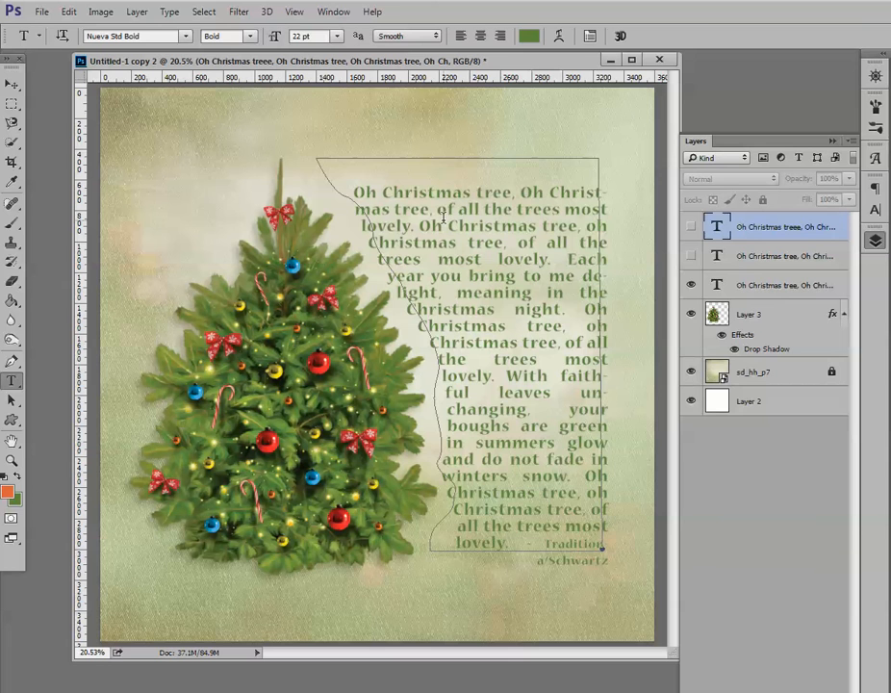
Hide the extras and delete the Work Path in the Paths panel.
key("ctrl+h")
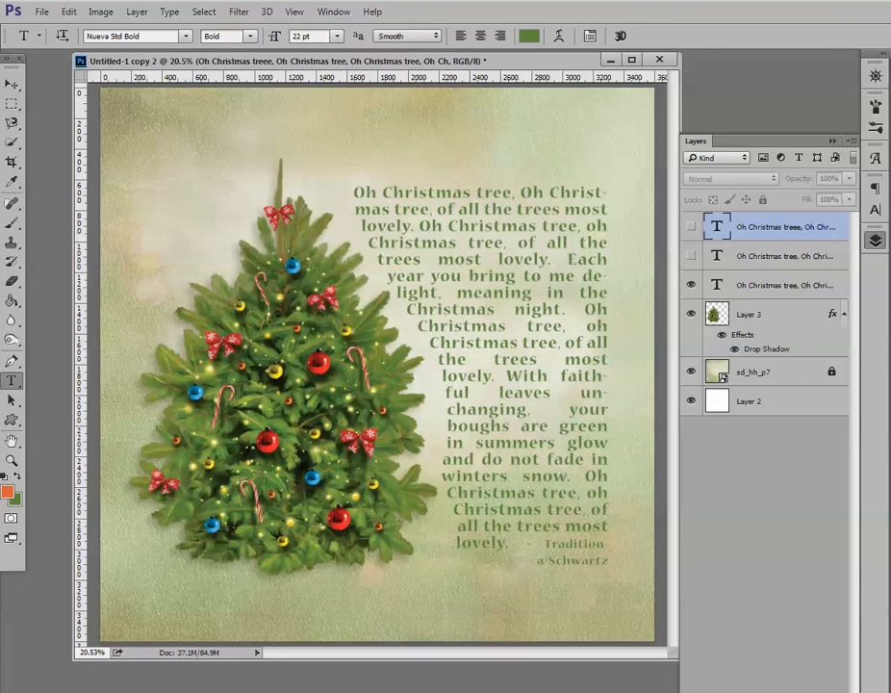
left_click_drag(890, 232, 713, 234)
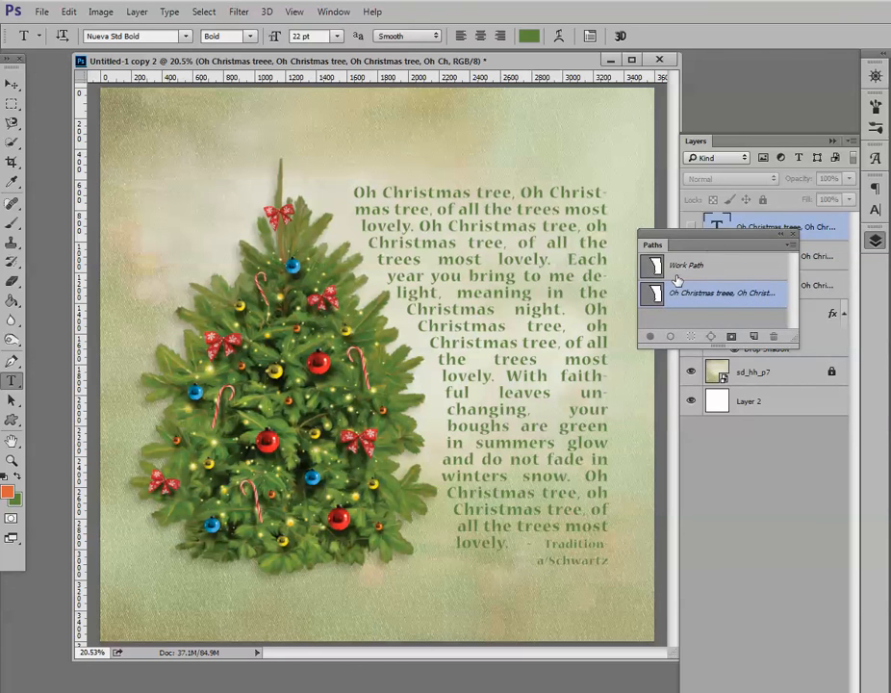
left_click_drag(686, 302, 772, 337)
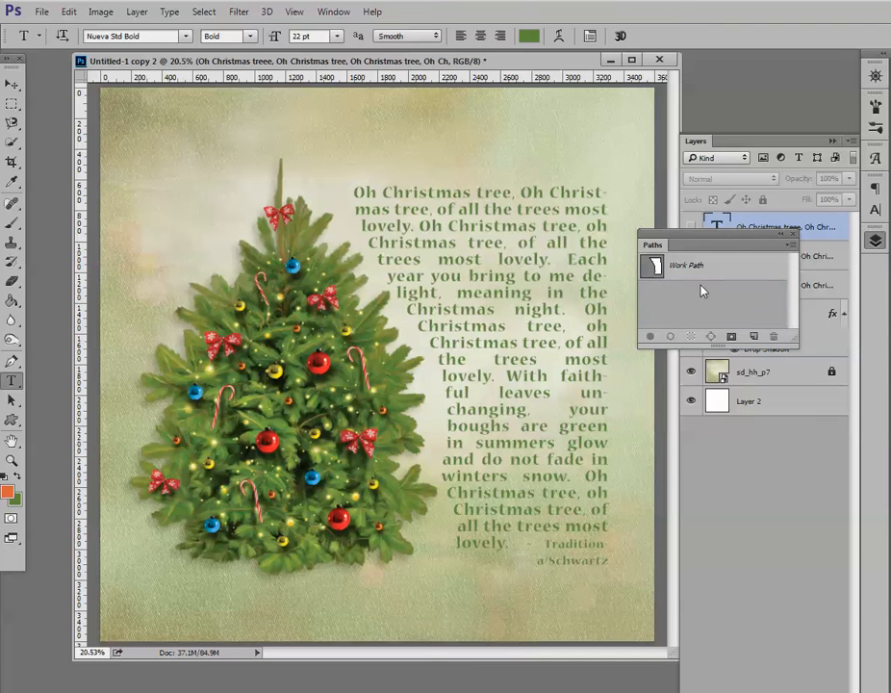
left_click(688, 271)
left_click(773, 336)
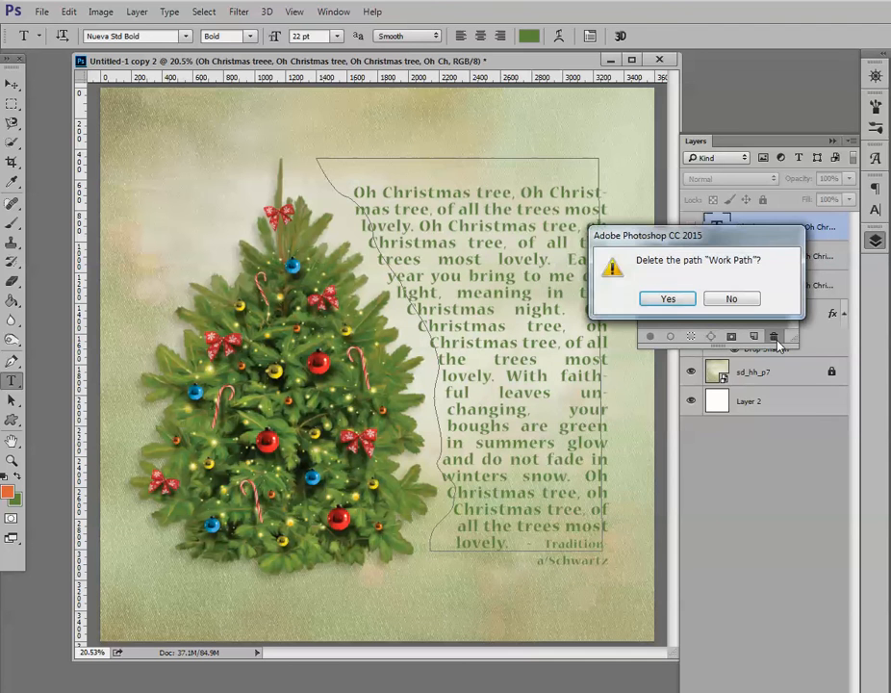
left_click(679, 301)
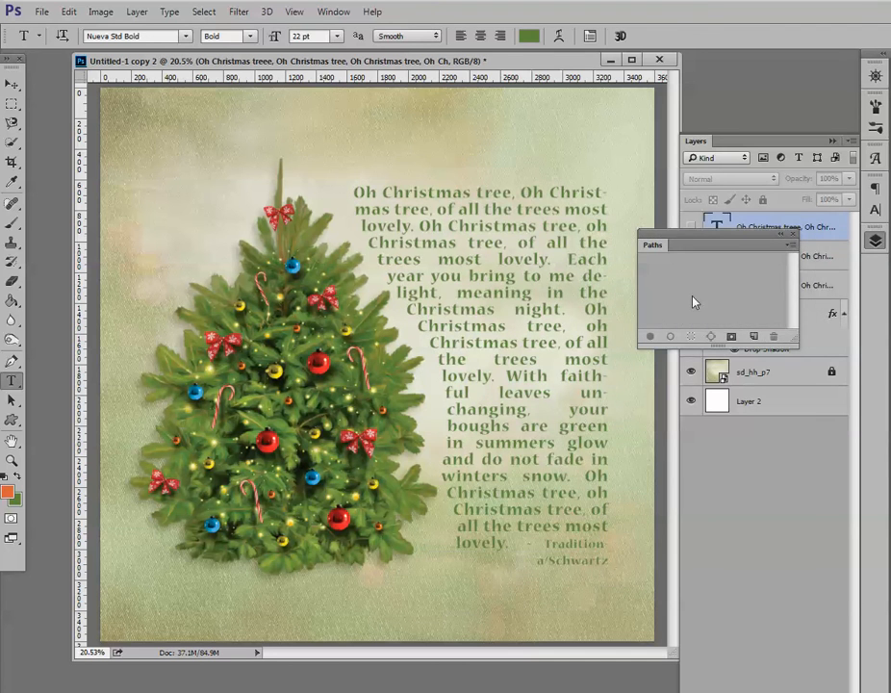
Close the Paths panel and switch to the sd-custom-text-8.jpg document to compare the finished layout.
left_click_drag(692, 238, 890, 259)
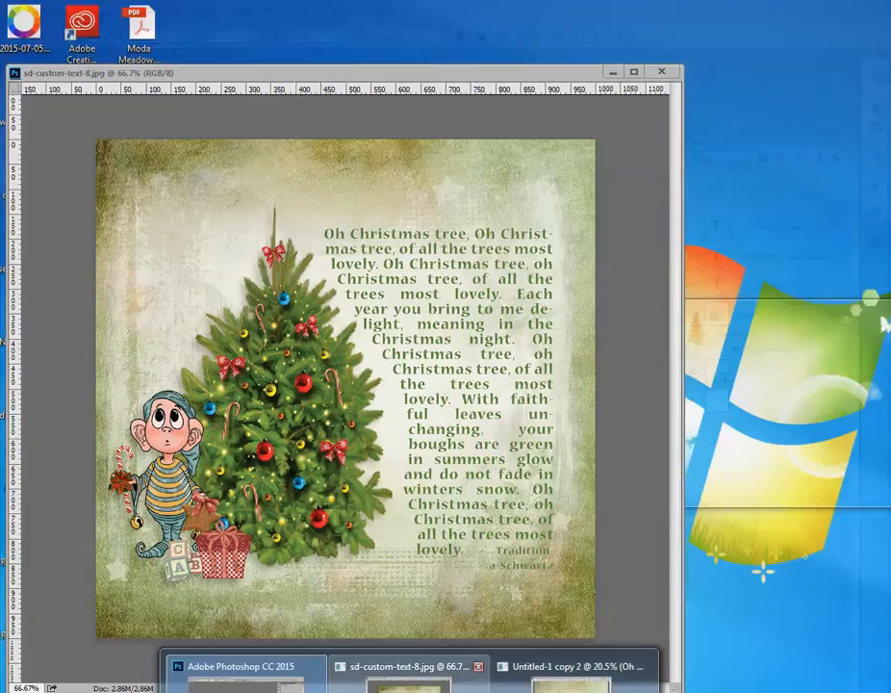
left_click(408, 687)
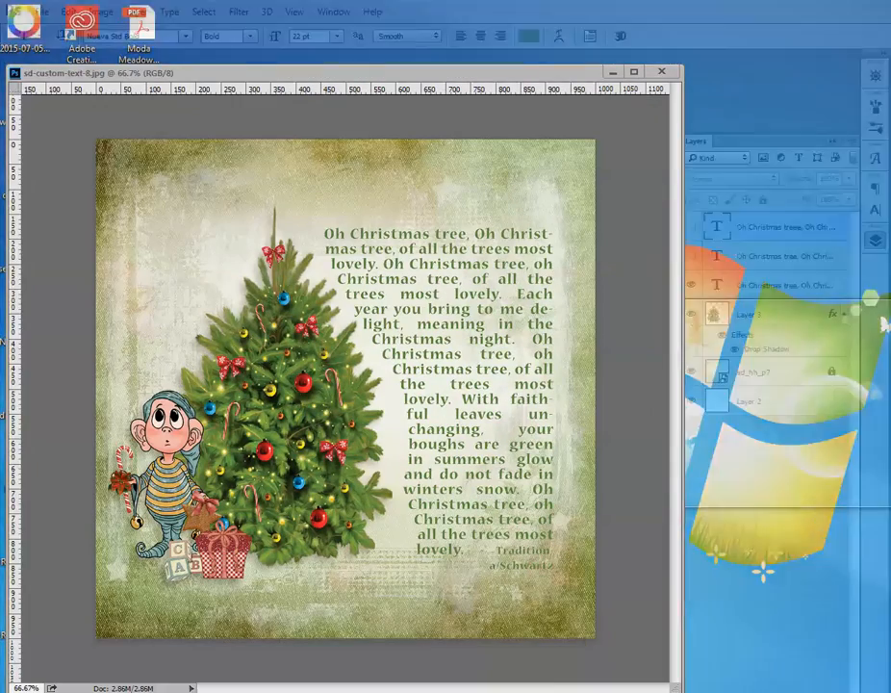
left_click_drag(327, 77, 350, 75)
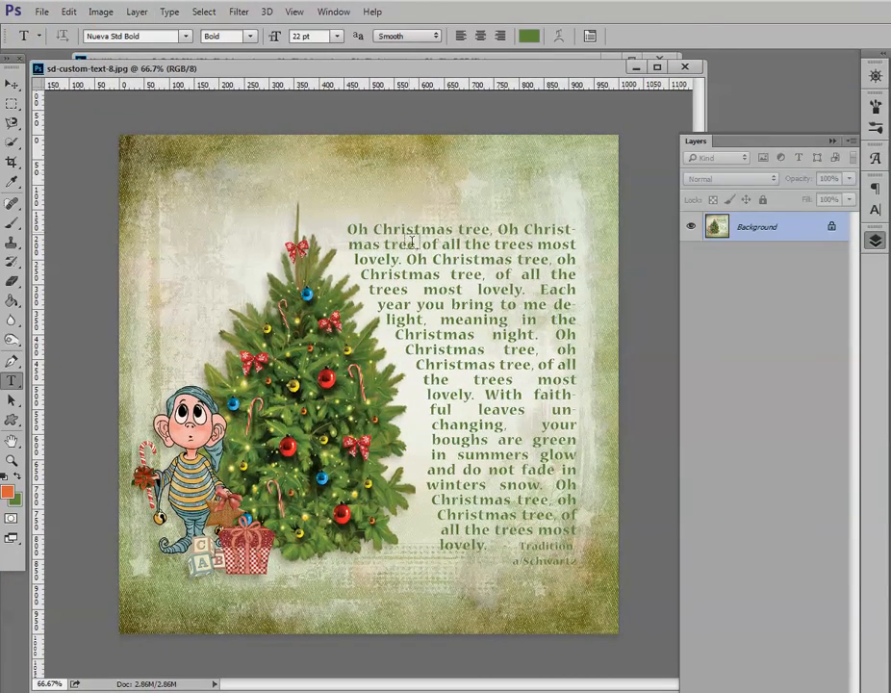